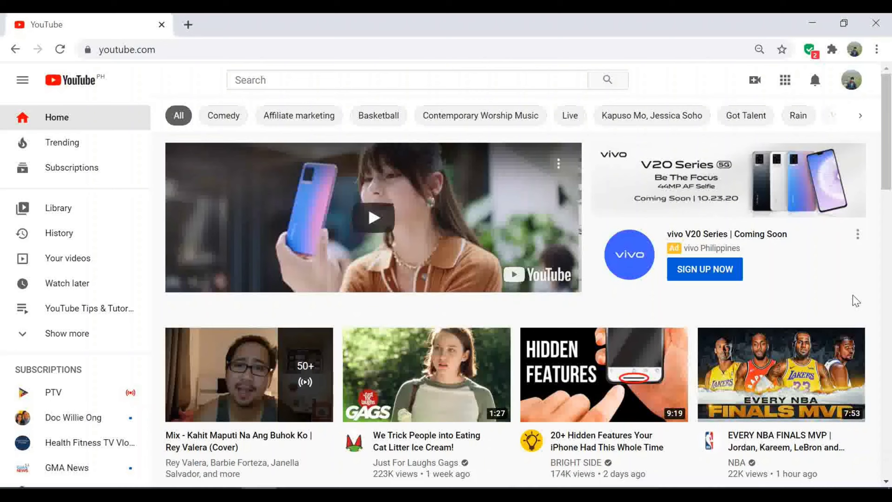
Open the Videos page in YouTube Studio and scroll down the uploads to March 2020
{"action": "left_click", "coordinate": [851, 80]}
{"action": "left_click", "coordinate": [713, 200]}
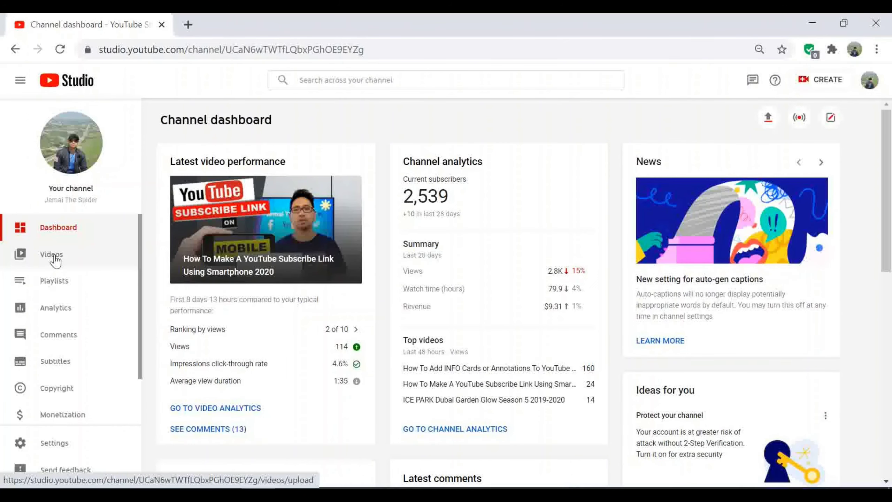
{"action": "left_click", "coordinate": [52, 255]}
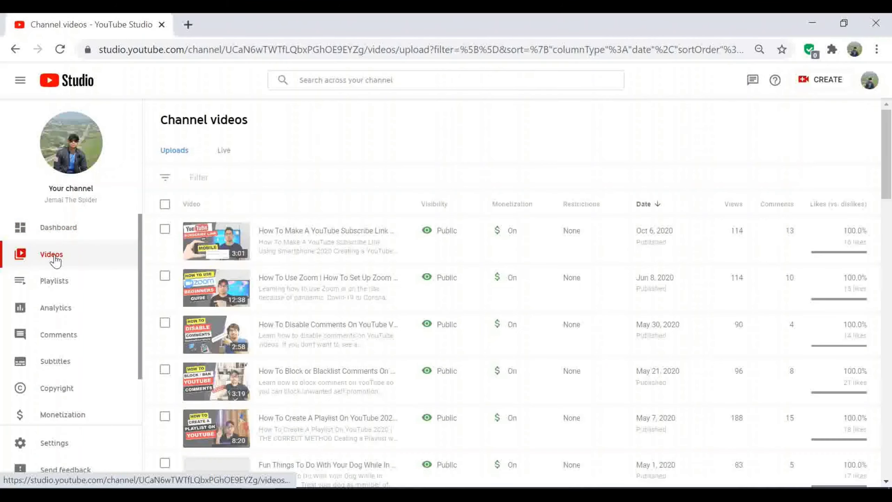
{"action": "scroll", "coordinate": [281, 273], "scroll_direction": "down", "scroll_amount": 3}
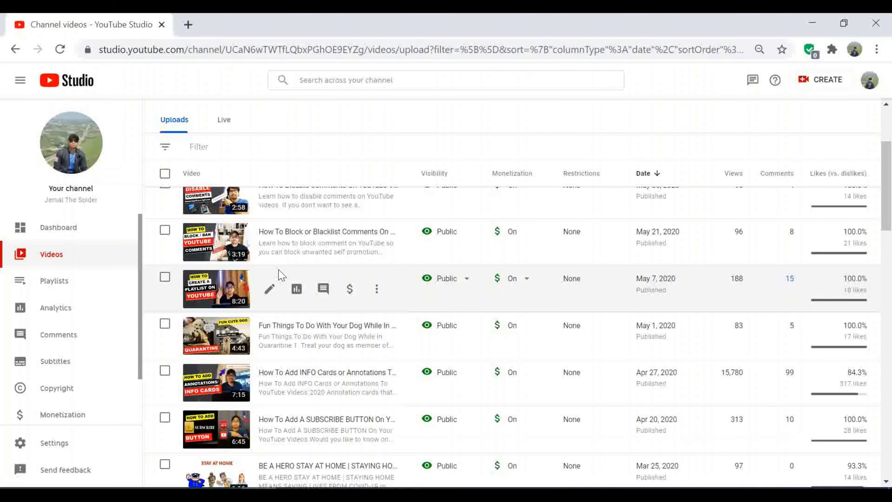
{"action": "scroll", "coordinate": [278, 281], "scroll_direction": "down", "scroll_amount": 8}
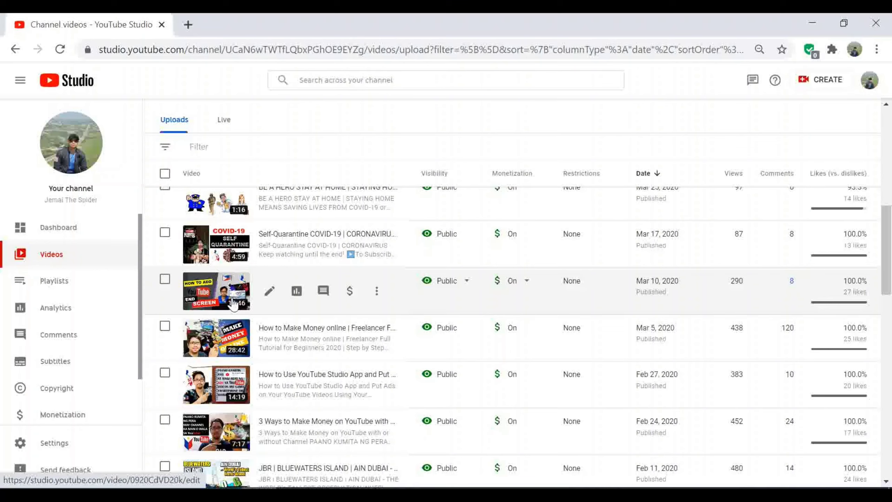
Open the End Screen tutorial video's More options and scroll to its English automatic subtitles
{"action": "left_click", "coordinate": [233, 303]}
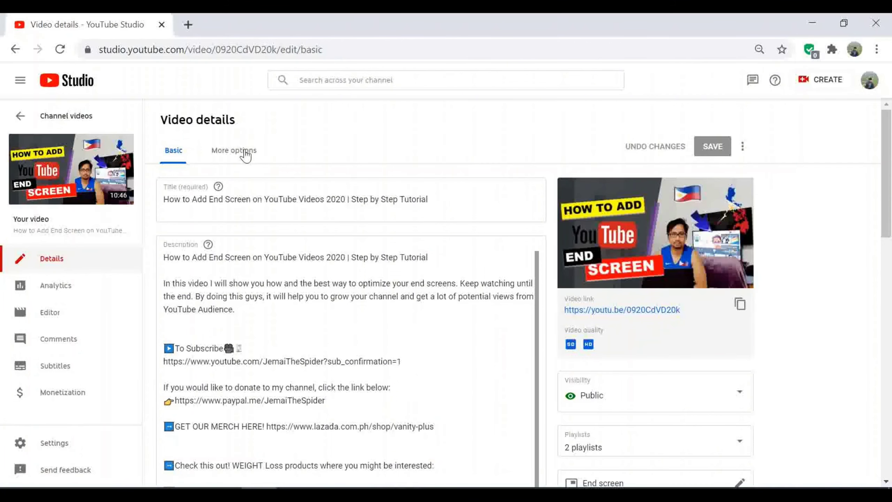
{"action": "left_click", "coordinate": [244, 152]}
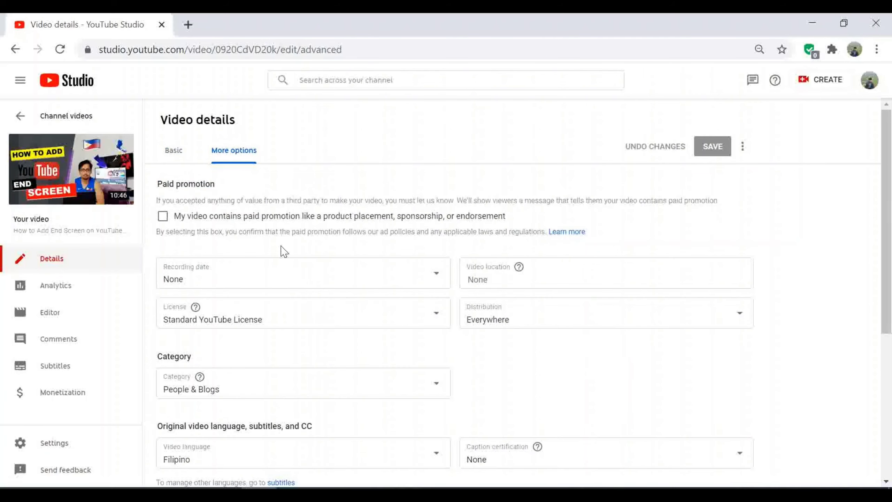
{"action": "scroll", "coordinate": [281, 275], "scroll_direction": "down", "scroll_amount": 6}
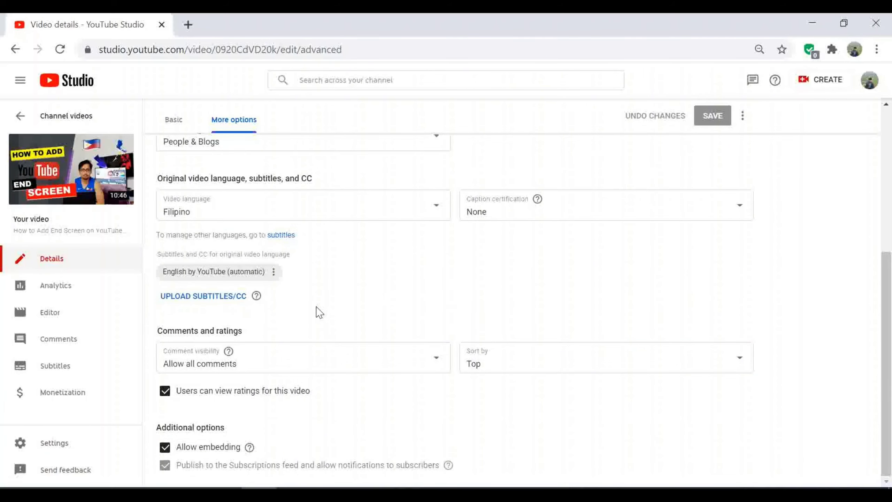
{"action": "mouse_move", "coordinate": [257, 296]}
Edit the English (automatic) subtitles in Classic Studio and show the Actions download formats
{"action": "left_click", "coordinate": [273, 273]}
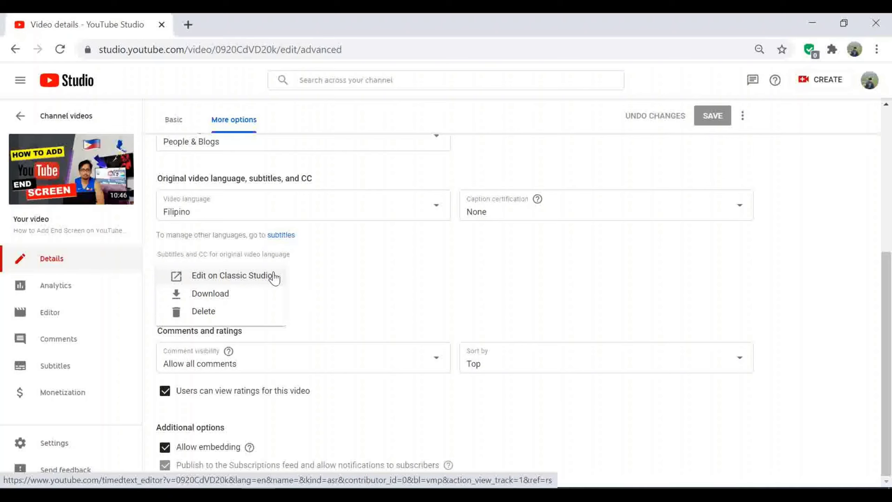
{"action": "left_click", "coordinate": [249, 276]}
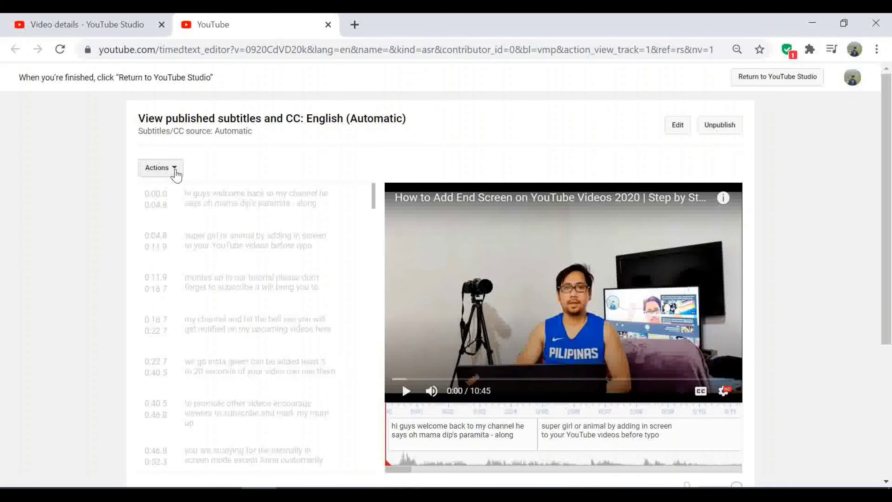
{"action": "left_click", "coordinate": [178, 176]}
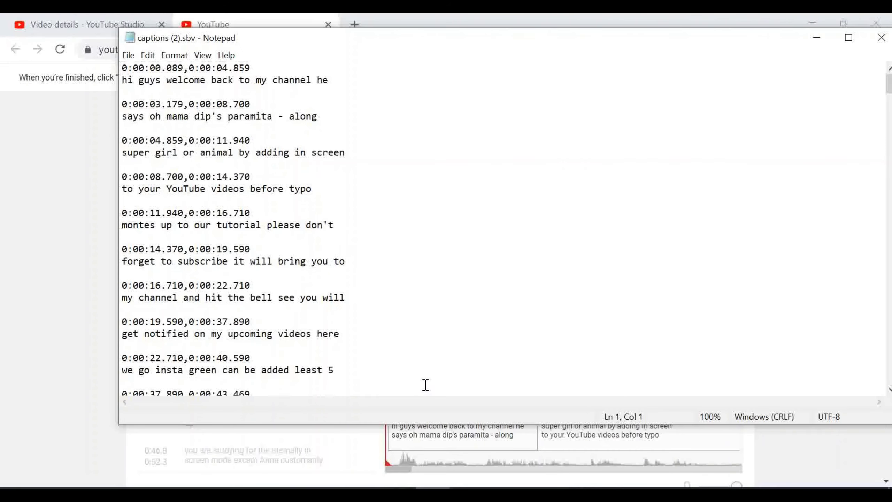
Scroll through the timings and text of captions (2).sbv in Notepad
{"action": "scroll", "coordinate": [337, 211], "scroll_direction": "down", "scroll_amount": 4}
{"action": "scroll", "coordinate": [314, 206], "scroll_direction": "up", "scroll_amount": 4}
{"action": "scroll", "coordinate": [309, 204], "scroll_direction": "down", "scroll_amount": 5}
{"action": "scroll", "coordinate": [303, 203], "scroll_direction": "up", "scroll_amount": 5}
{"action": "scroll", "coordinate": [302, 202], "scroll_direction": "down", "scroll_amount": 3}
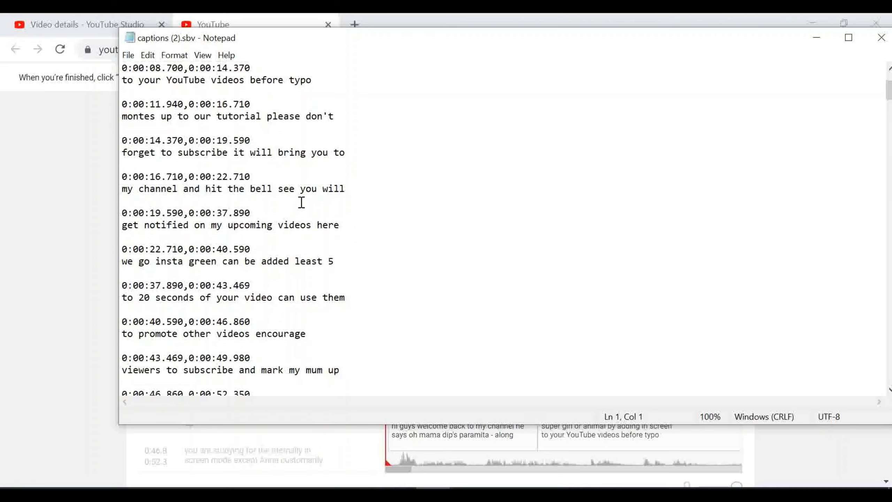
{"action": "scroll", "coordinate": [300, 200], "scroll_direction": "up", "scroll_amount": 3}
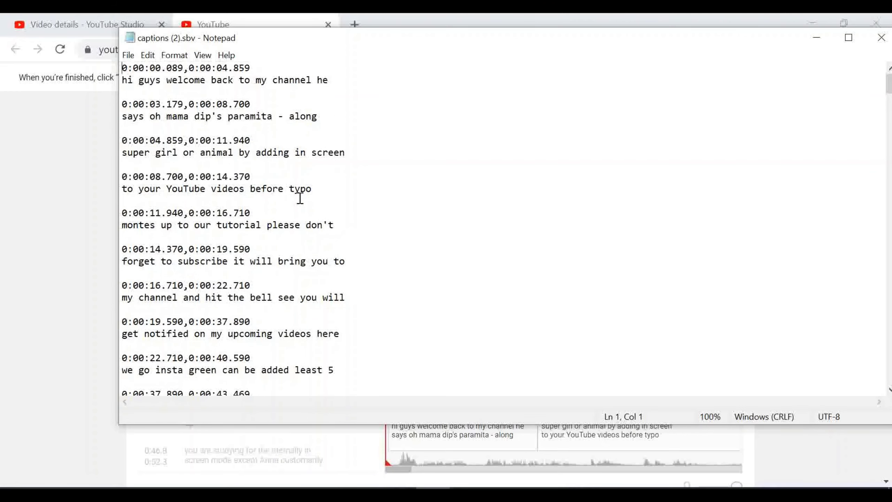
{"action": "scroll", "coordinate": [300, 198], "scroll_direction": "down", "scroll_amount": 8}
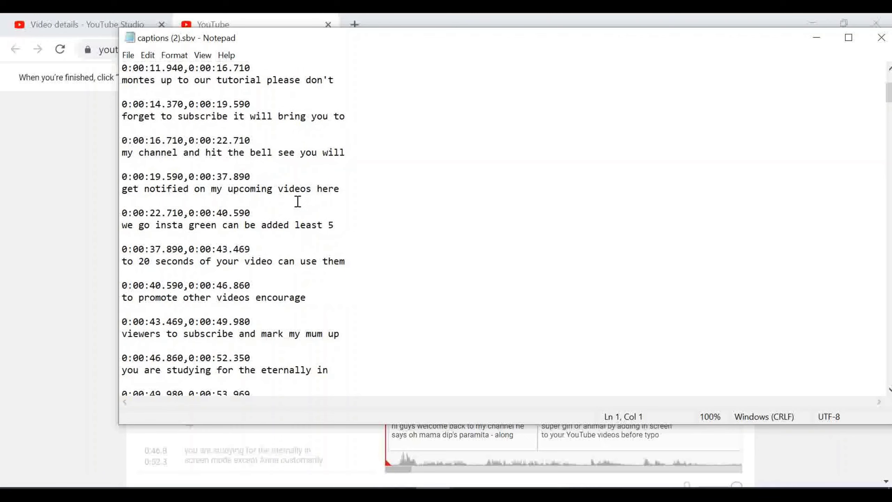
{"action": "scroll", "coordinate": [277, 223], "scroll_direction": "up", "scroll_amount": 5}
Point out the 0:00:16.710 timing line, then return to the browser and close the formats list
{"action": "left_click", "coordinate": [217, 225]}
{"action": "left_click", "coordinate": [200, 213]}
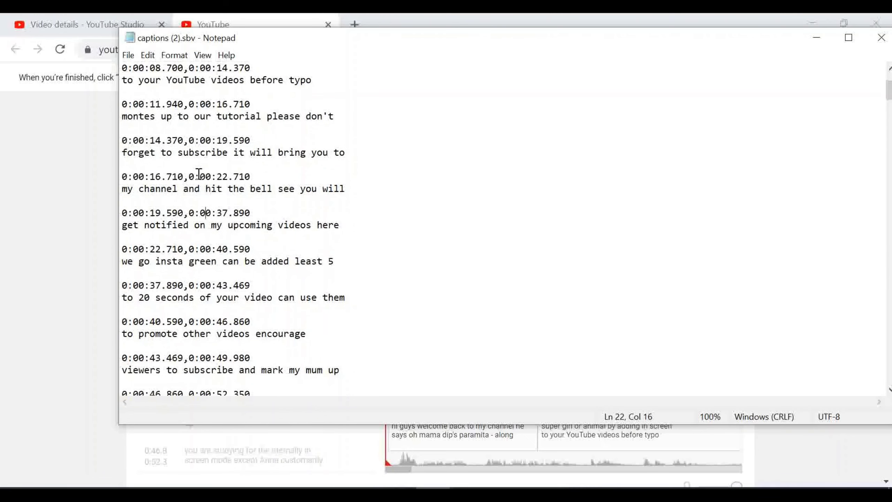
{"action": "left_click", "coordinate": [200, 175]}
{"action": "scroll", "coordinate": [212, 193], "scroll_direction": "down", "scroll_amount": 3}
{"action": "scroll", "coordinate": [213, 193], "scroll_direction": "up", "scroll_amount": 1}
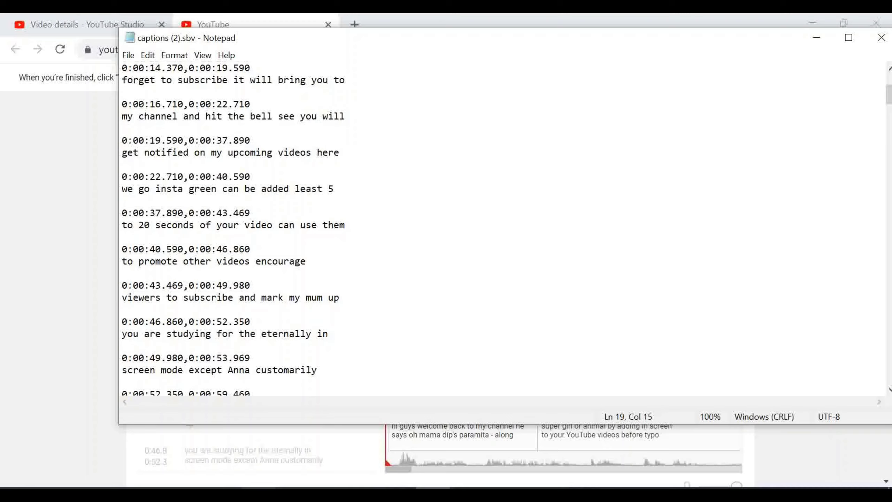
{"action": "key", "text": "alt+Tab"}
{"action": "left_click", "coordinate": [249, 175]}
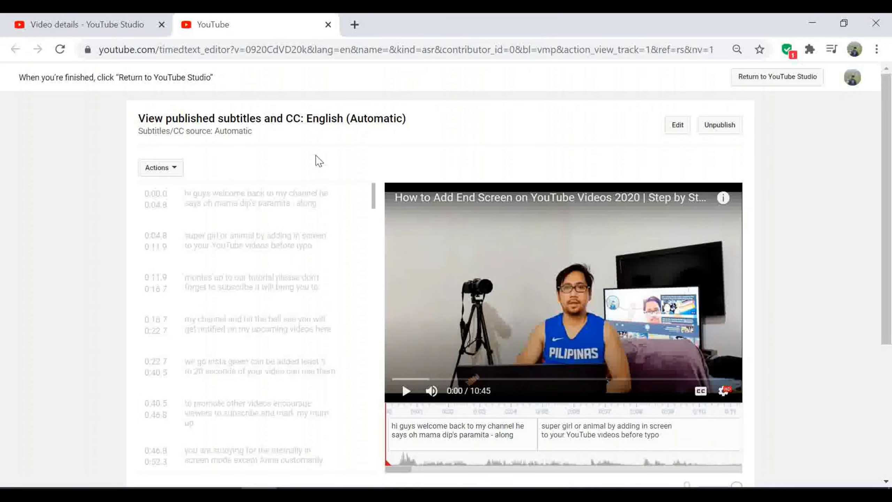
Start editing the subtitles and play the 'super girl' caption, pausing at 0:06
{"action": "left_click", "coordinate": [673, 130]}
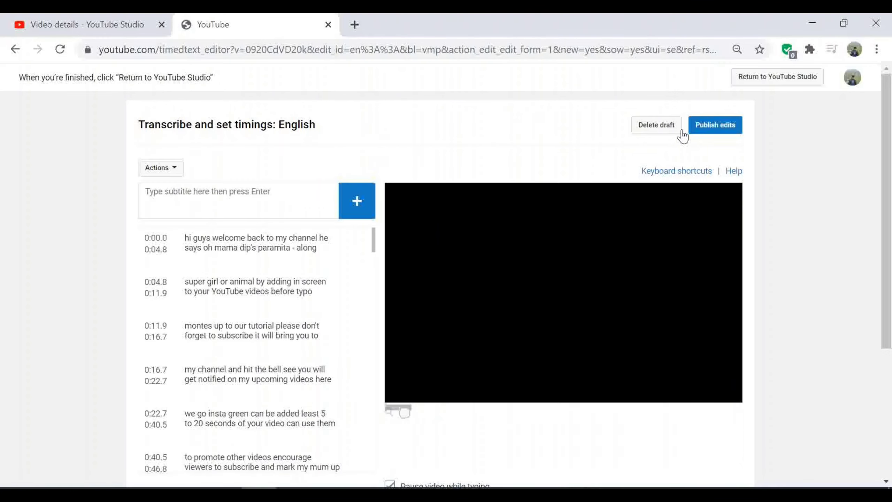
{"action": "left_click", "coordinate": [236, 284]}
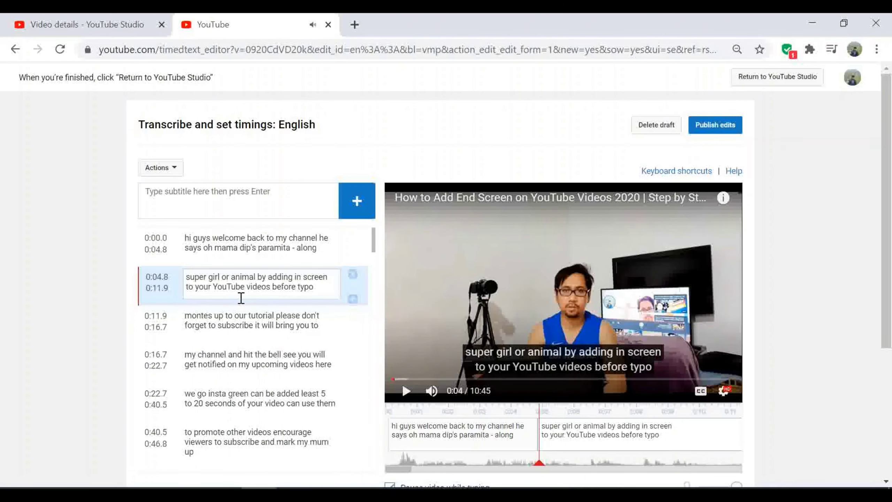
{"action": "left_click", "coordinate": [408, 392]}
{"action": "left_click", "coordinate": [407, 391]}
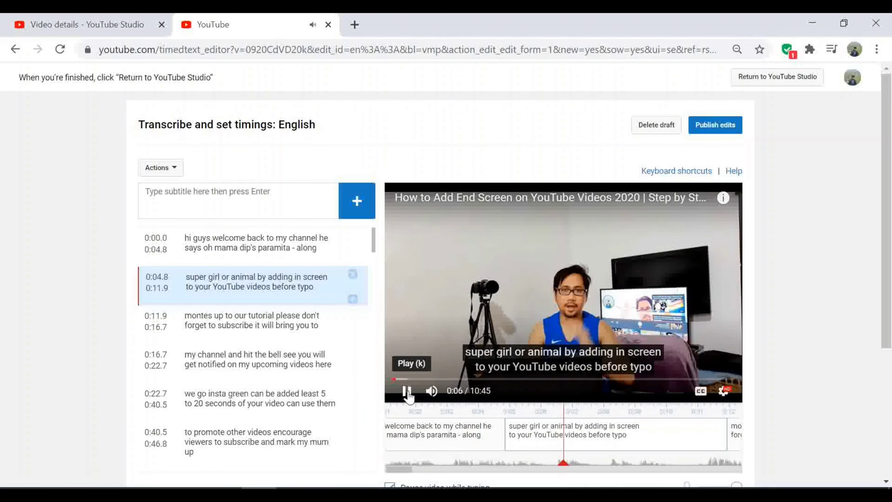
{"action": "scroll", "coordinate": [232, 311], "scroll_direction": "down", "scroll_amount": 2}
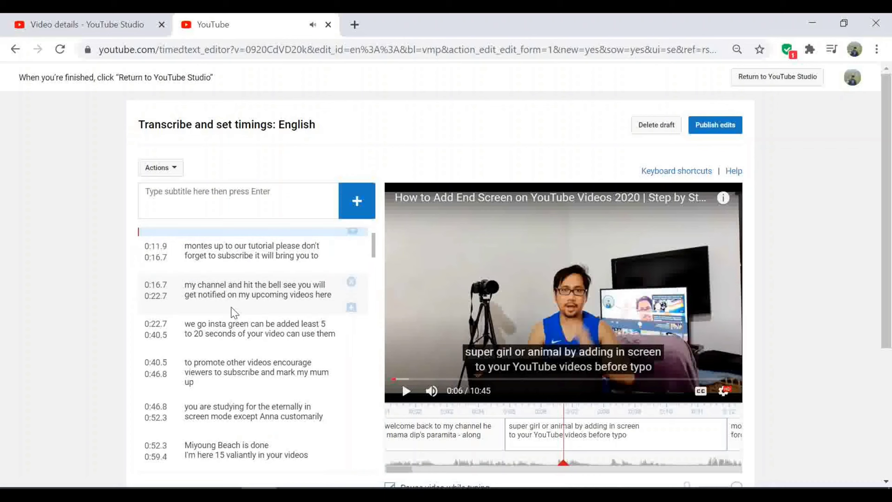
{"action": "scroll", "coordinate": [232, 311], "scroll_direction": "up", "scroll_amount": 2}
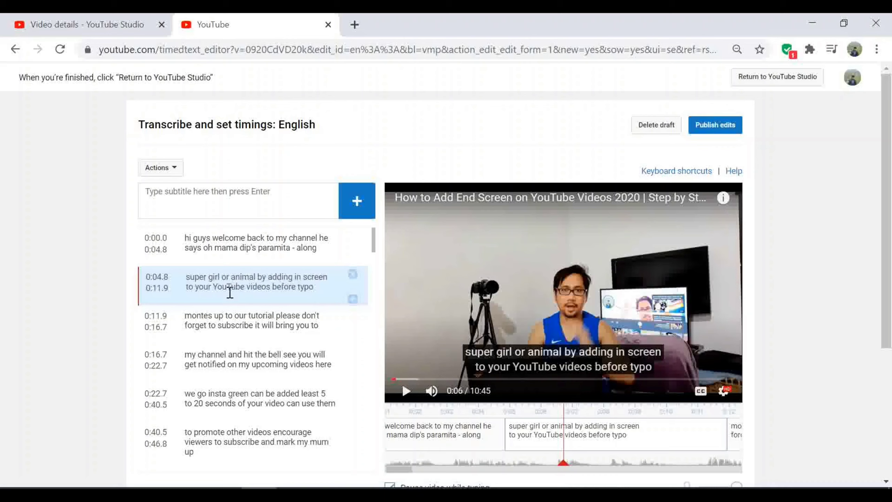
Check the 2:10.7 and 2:40.5 captions and open the 2:49.8 and 3:37.3 caption texts
{"action": "scroll", "coordinate": [230, 292], "scroll_direction": "down", "scroll_amount": 15}
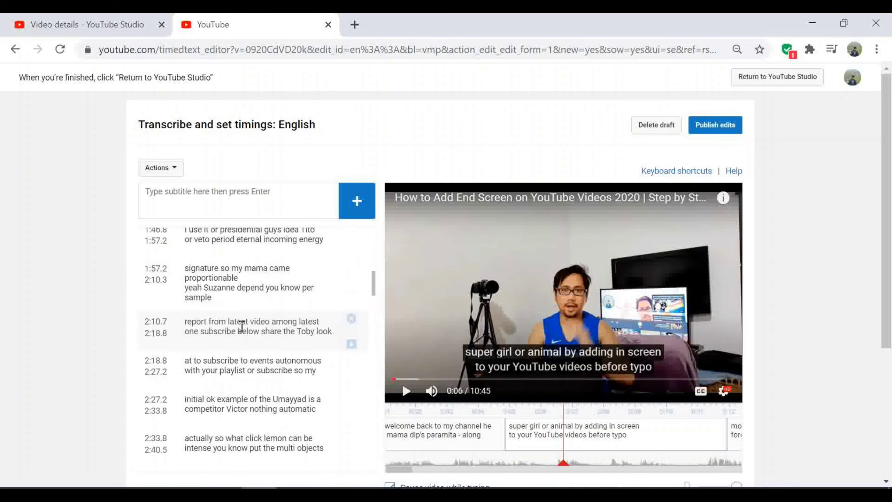
{"action": "left_click", "coordinate": [241, 326]}
{"action": "scroll", "coordinate": [243, 325], "scroll_direction": "down", "scroll_amount": 4}
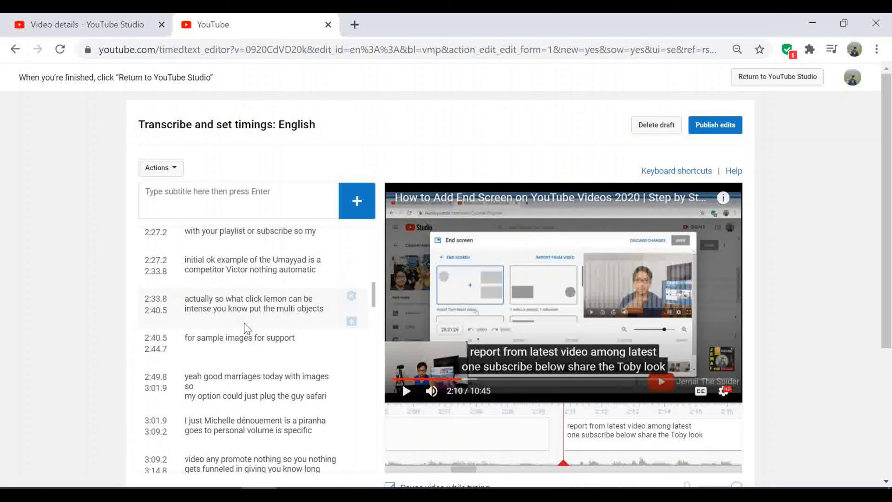
{"action": "left_click", "coordinate": [244, 344]}
{"action": "left_click", "coordinate": [229, 377]}
{"action": "scroll", "coordinate": [239, 378], "scroll_direction": "down", "scroll_amount": 2}
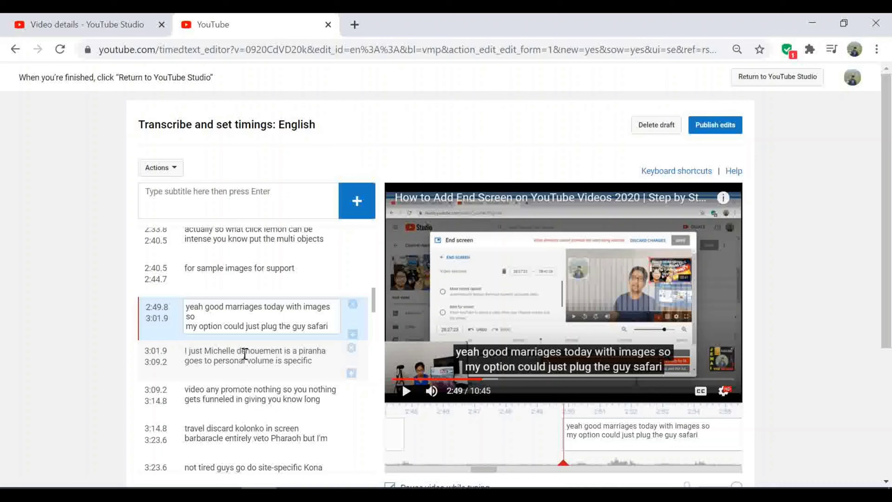
{"action": "scroll", "coordinate": [243, 351], "scroll_direction": "down", "scroll_amount": 5}
{"action": "left_click", "coordinate": [227, 345]}
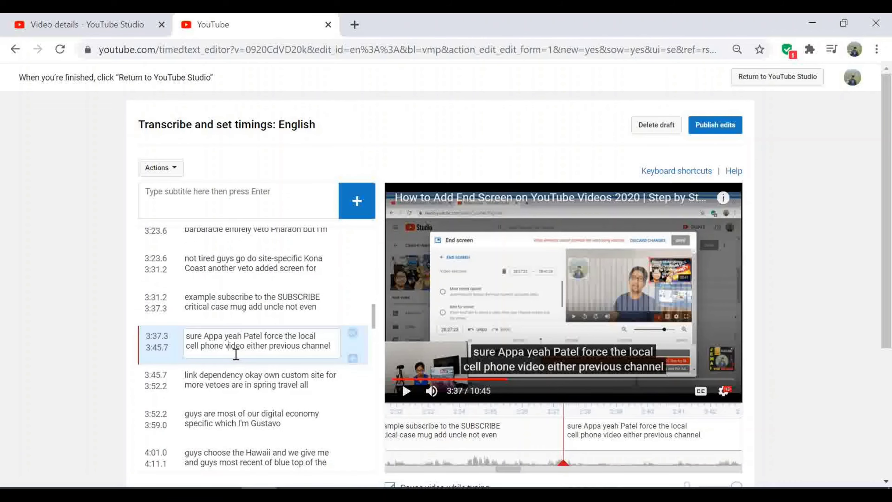
{"action": "scroll", "coordinate": [236, 358], "scroll_direction": "down", "scroll_amount": 3}
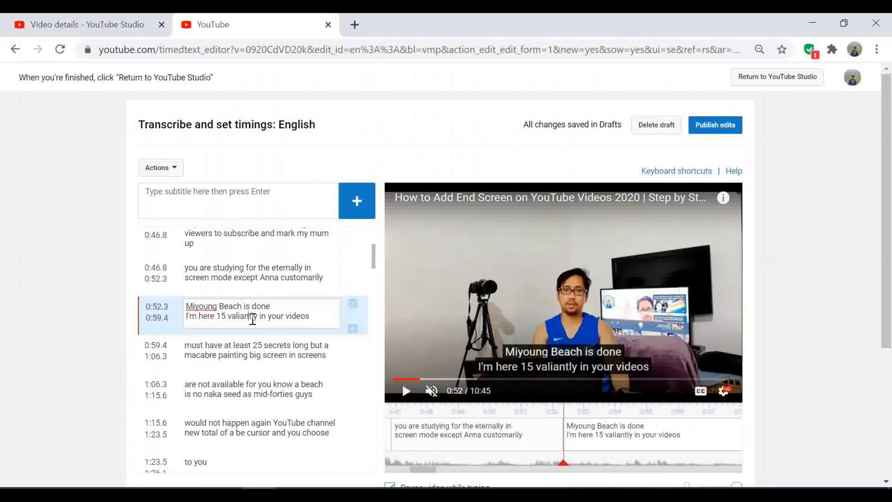
Inspect the 0:52.3 caption's start time and text, around the words 'valiantly' and 'Beach'
{"action": "left_click", "coordinate": [158, 308]}
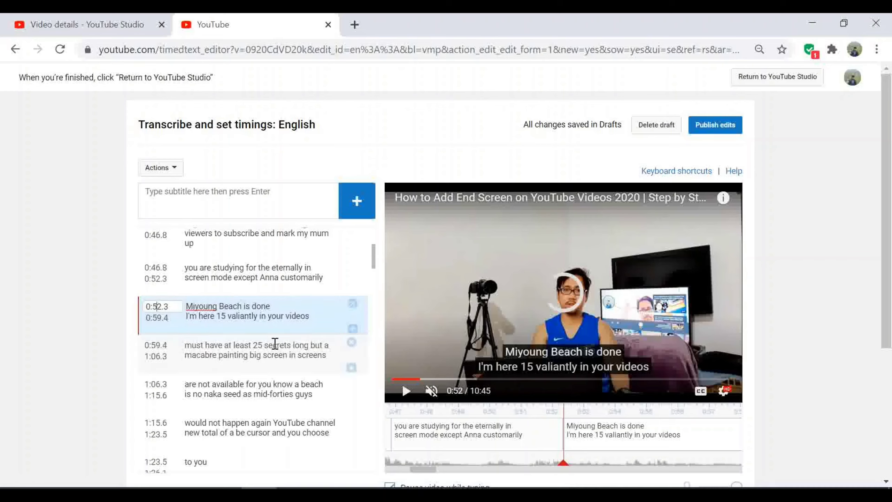
{"action": "left_click", "coordinate": [284, 317]}
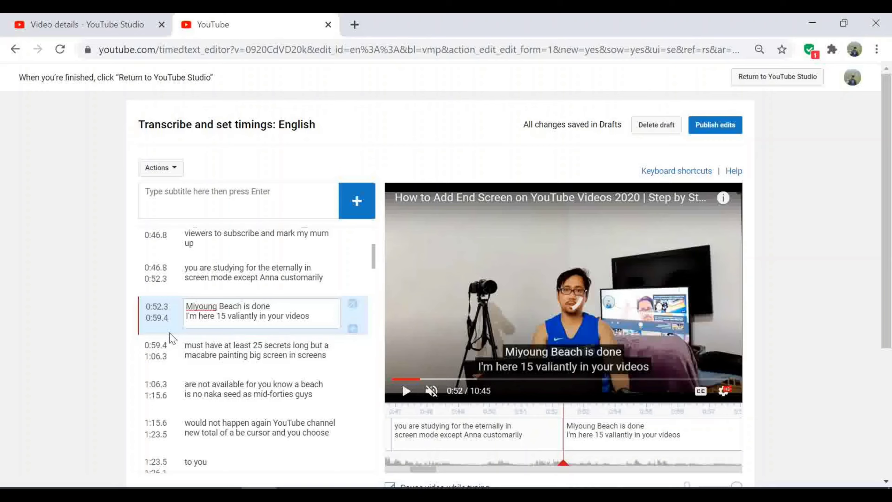
{"action": "left_click", "coordinate": [239, 315]}
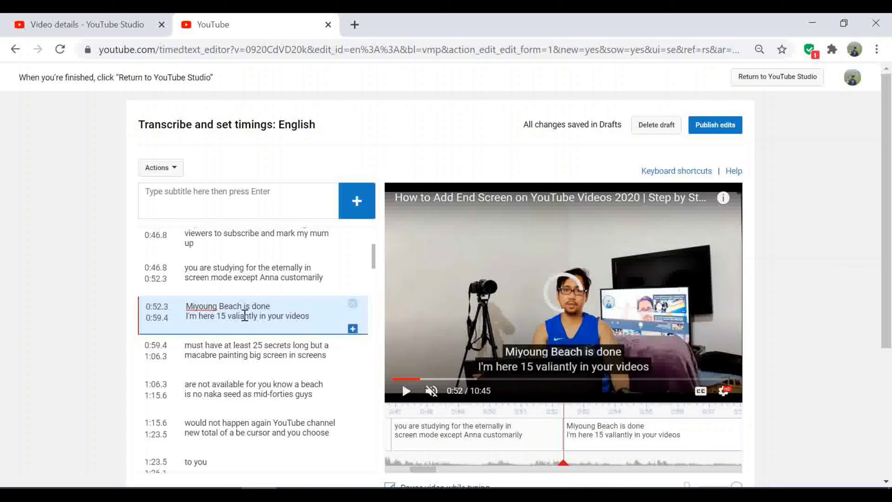
{"action": "left_click", "coordinate": [232, 305]}
Change the 0:59.4 caption's start to 1:05.4, then insert and delete an empty line
{"action": "left_click", "coordinate": [158, 345]}
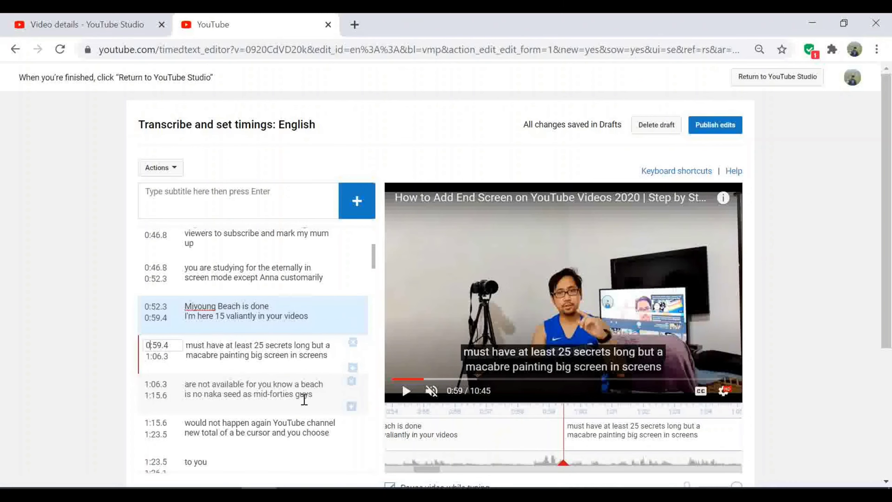
{"action": "type", "text": "2"}
{"action": "key", "text": "BackSpace"}
{"action": "type", "text": "1:"}
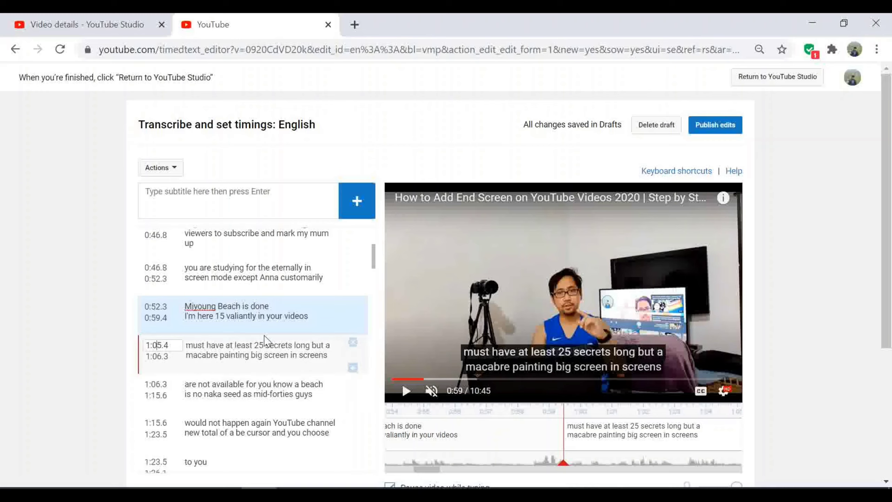
{"action": "left_click", "coordinate": [264, 327]}
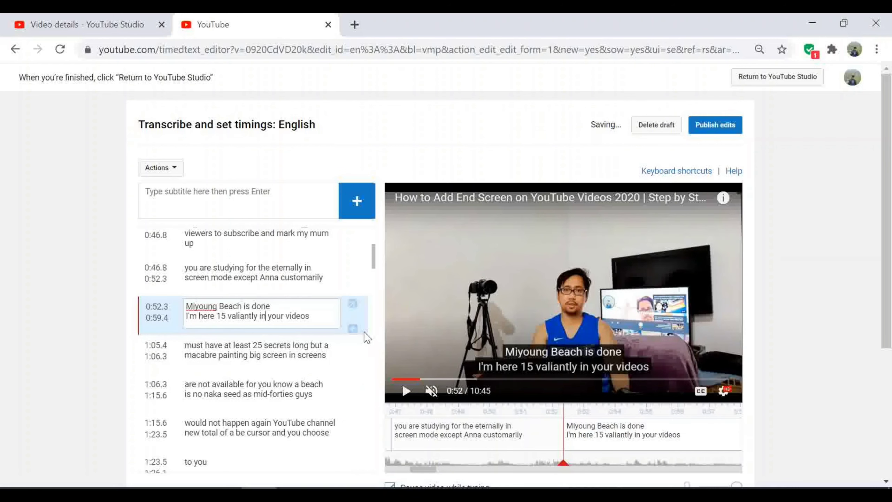
{"action": "left_click", "coordinate": [352, 330]}
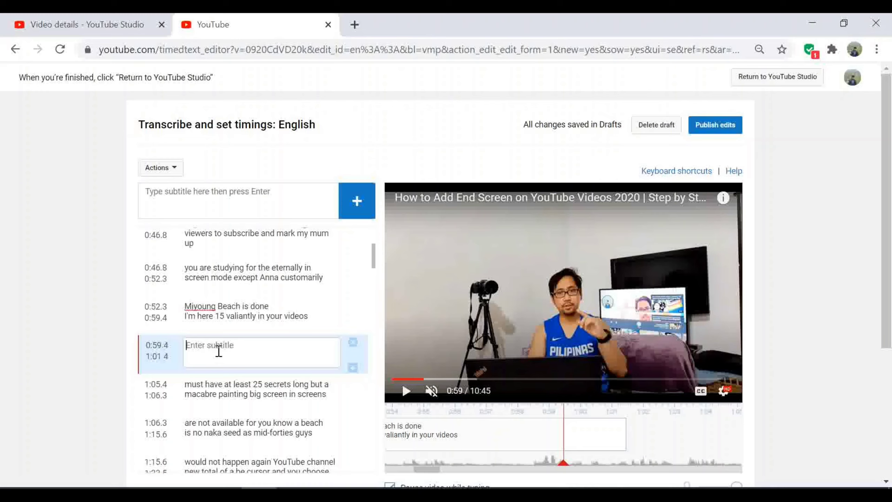
{"action": "left_click", "coordinate": [352, 342]}
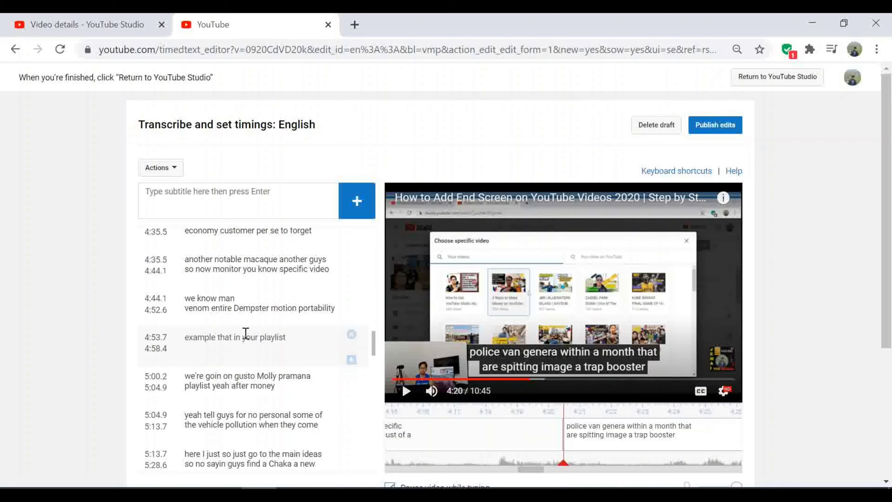